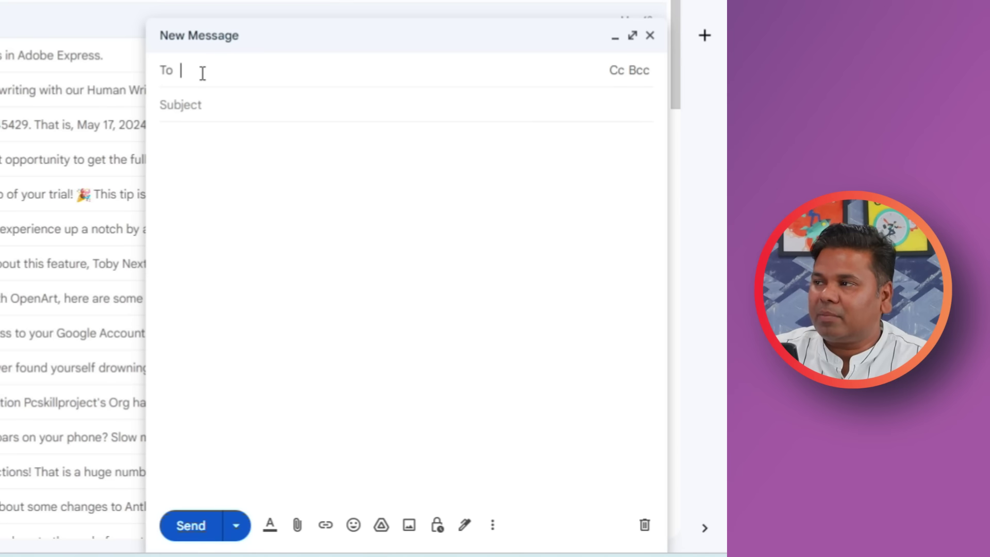
- Address the new message to the suggested contact and enter "hi" as both the subject and the body
text(n)
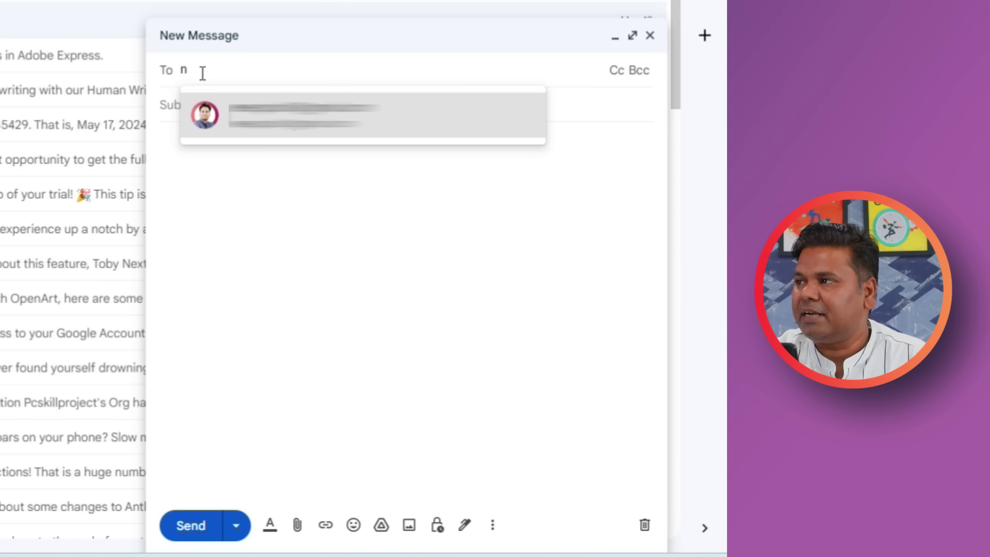
click(259, 124)
click(232, 124)
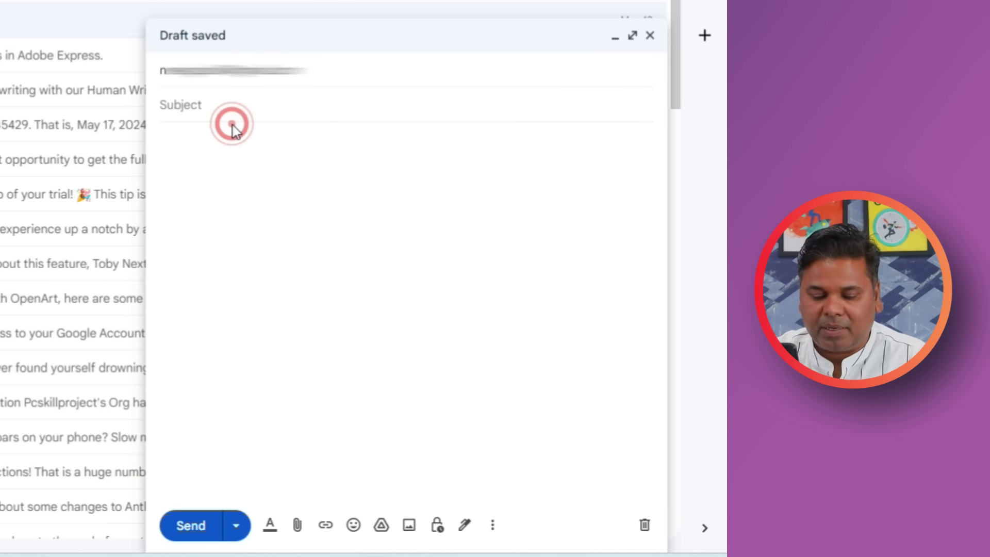
text(hi)
key(Tab)
text(hi)
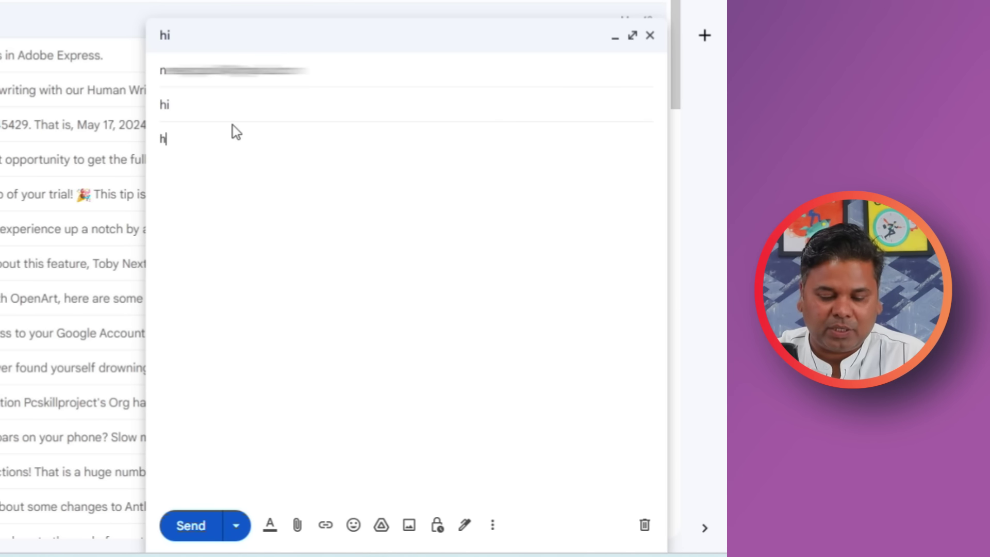
click(237, 220)
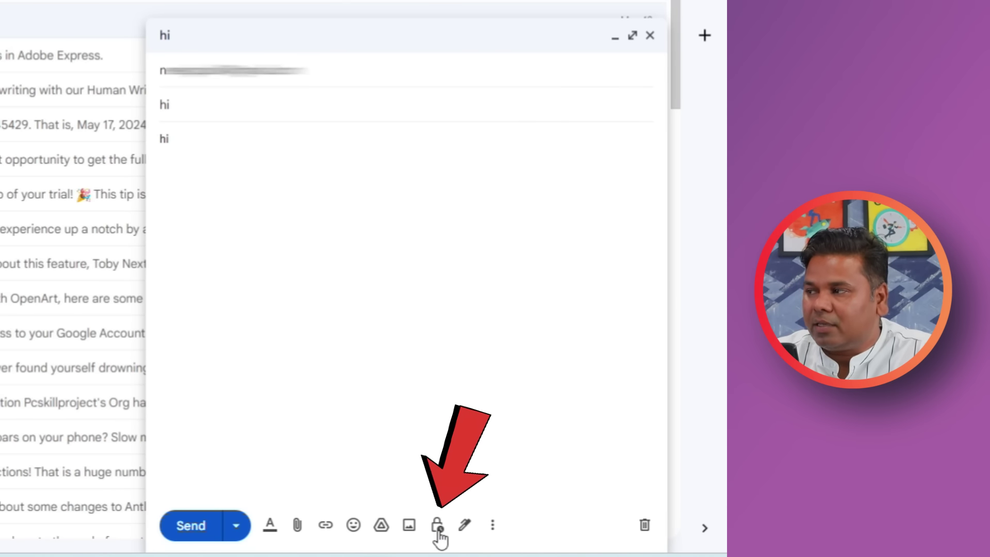
- Turn on confidential mode for the message with expiry in 1 day and an SMS passcode required
click(438, 528)
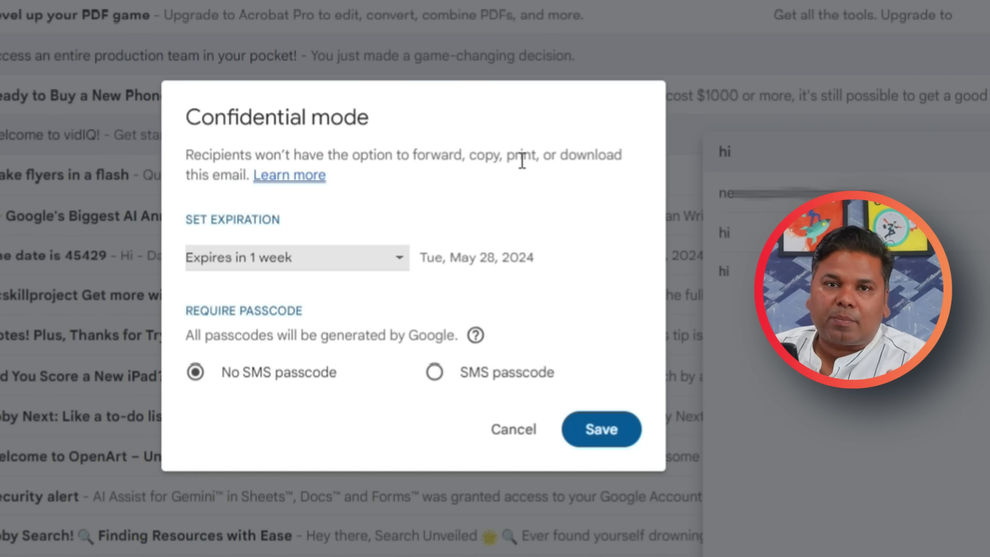
click(332, 266)
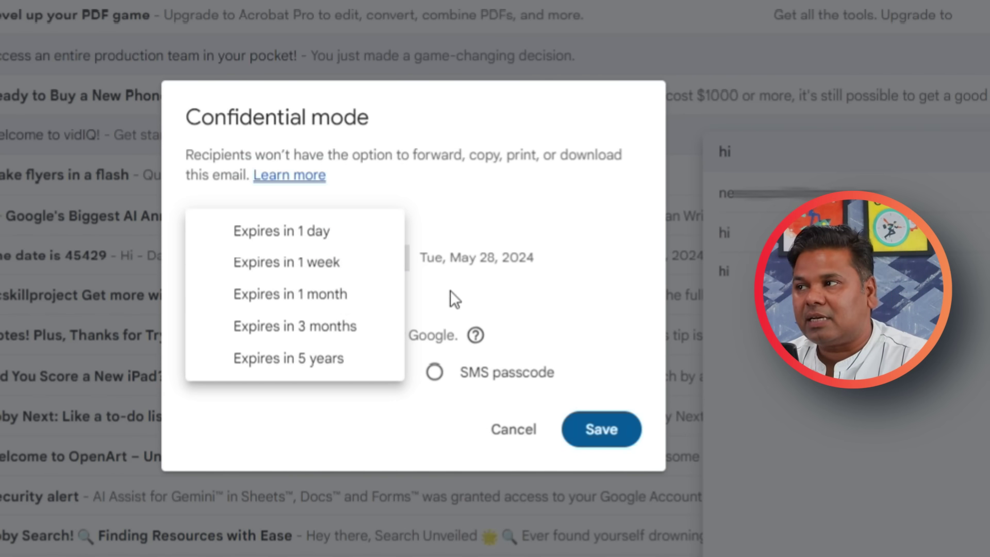
click(317, 243)
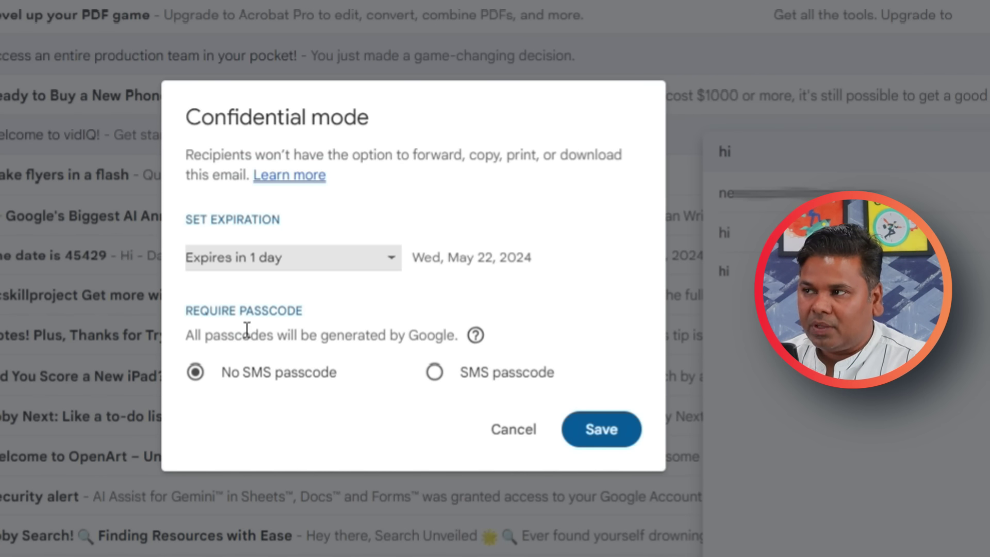
click(435, 372)
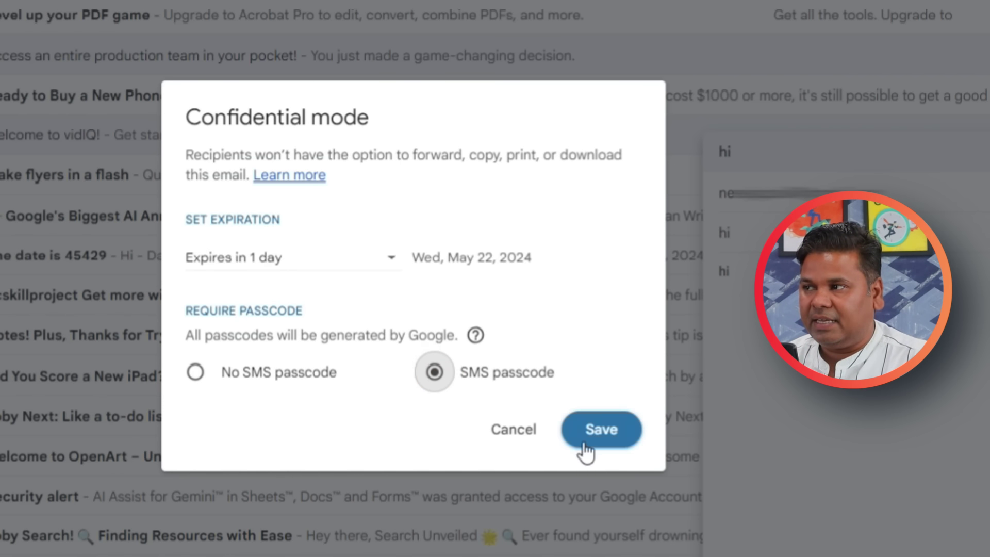
click(598, 430)
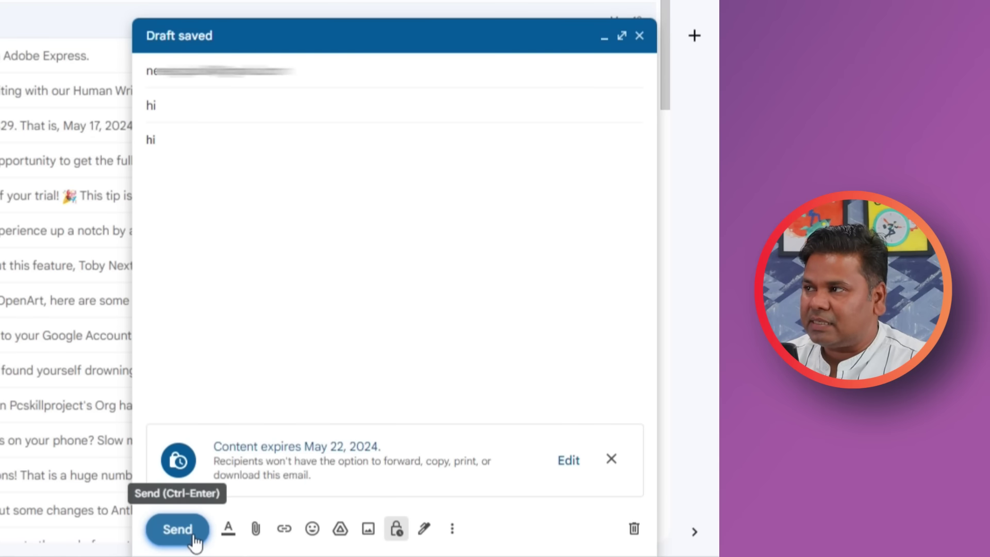
- Send the confidential message, supplying the recipient's phone number with the India country code (+91) for SMS verification
click(192, 531)
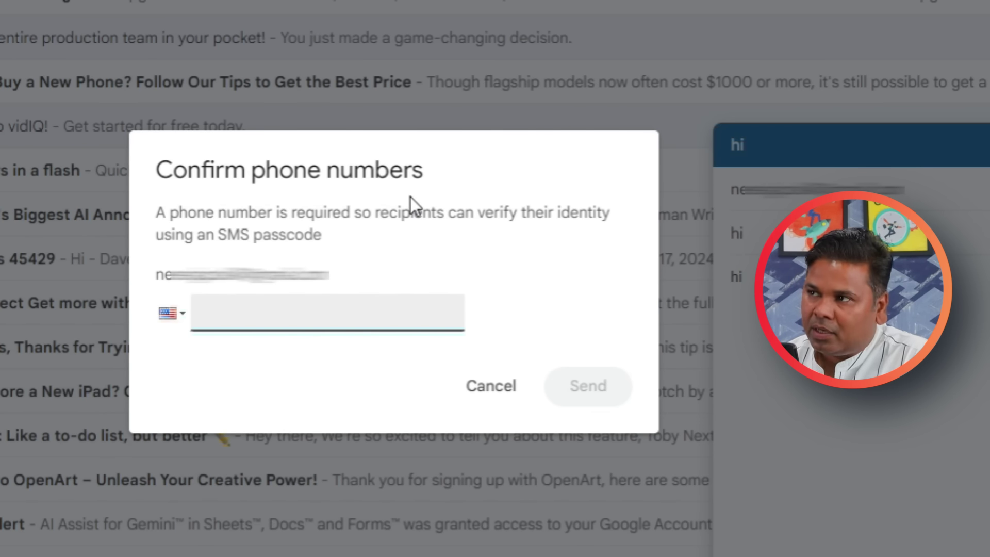
click(174, 325)
drag(439, 371, 438, 470)
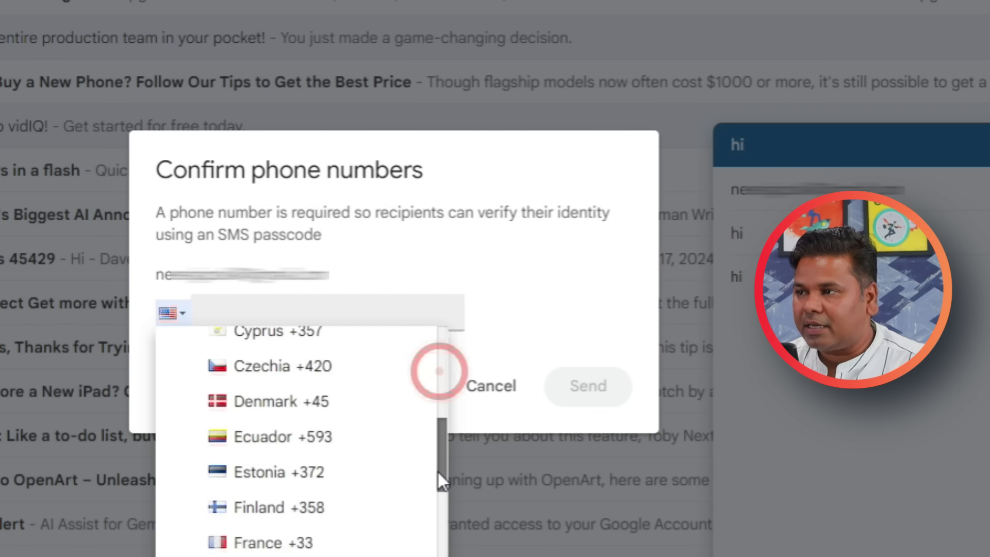
click(347, 363)
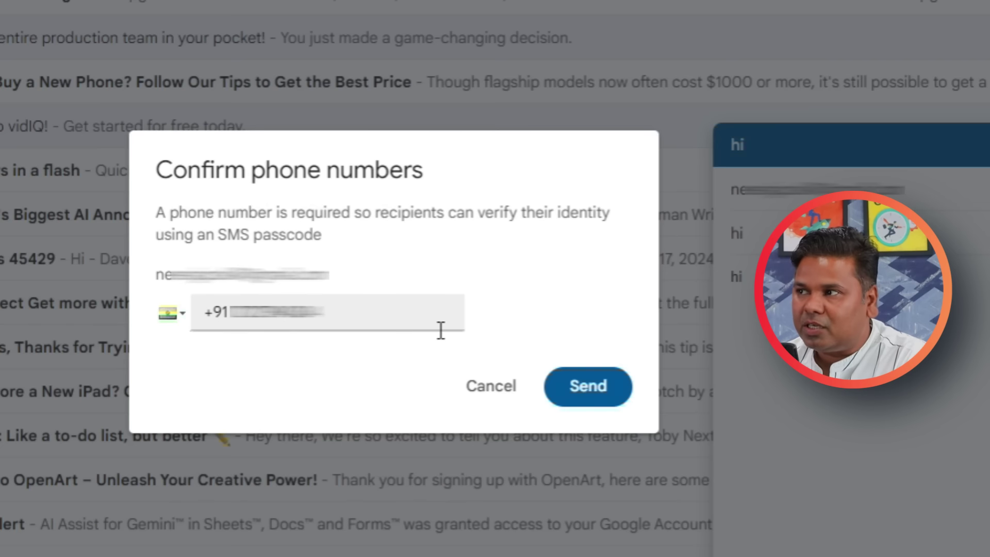
click(593, 397)
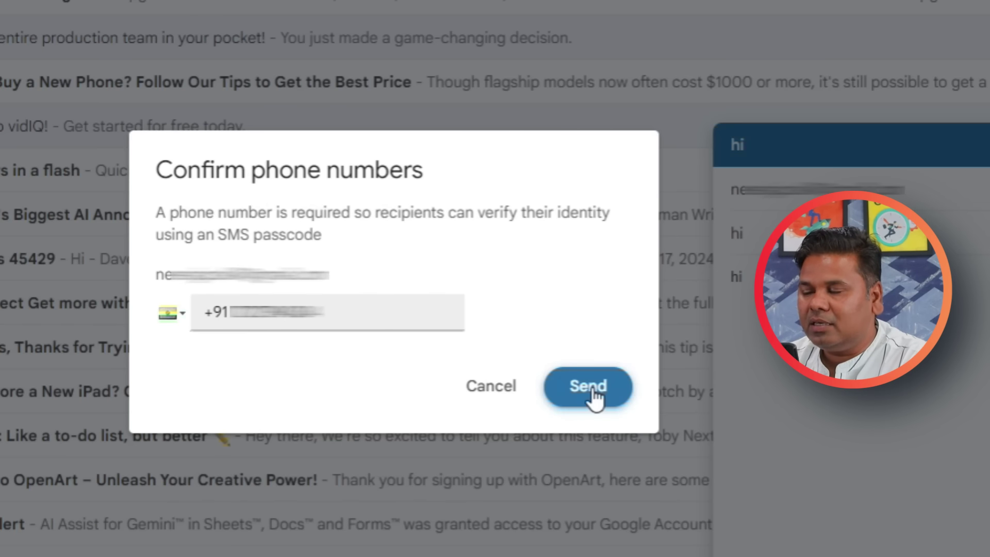
click(601, 398)
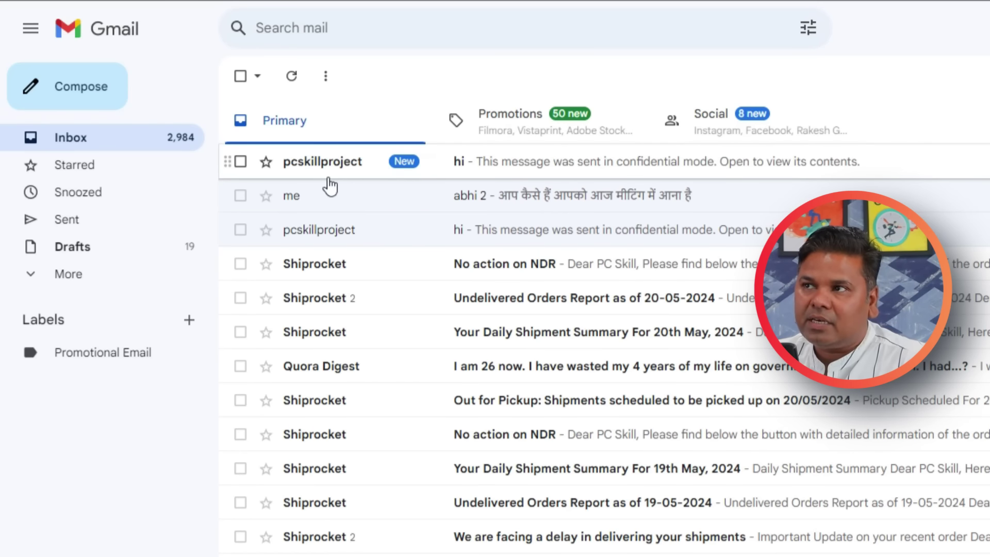
- Open the received confidential "hi" email from pcskillproject, request the one-time passcode, and submit the passcode to verify identity
click(417, 177)
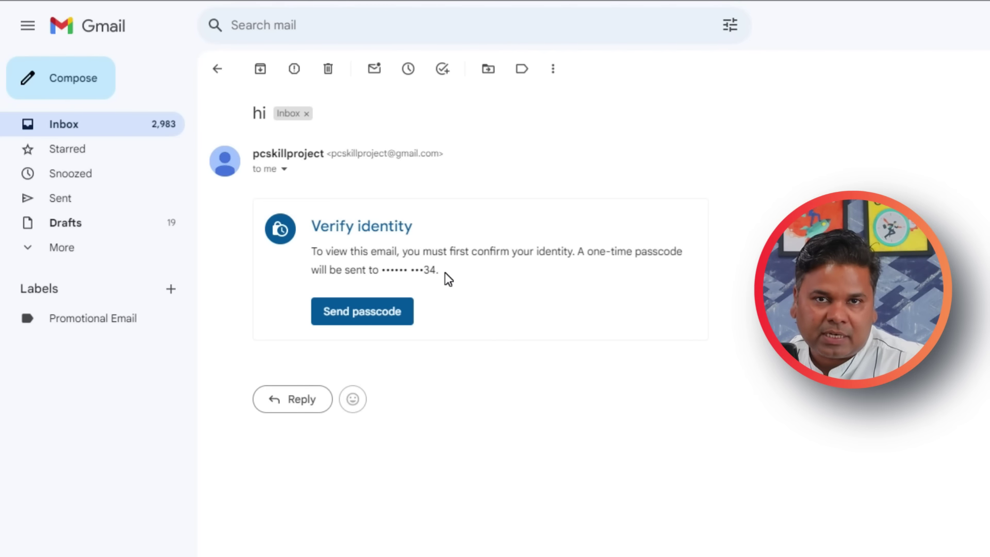
click(336, 317)
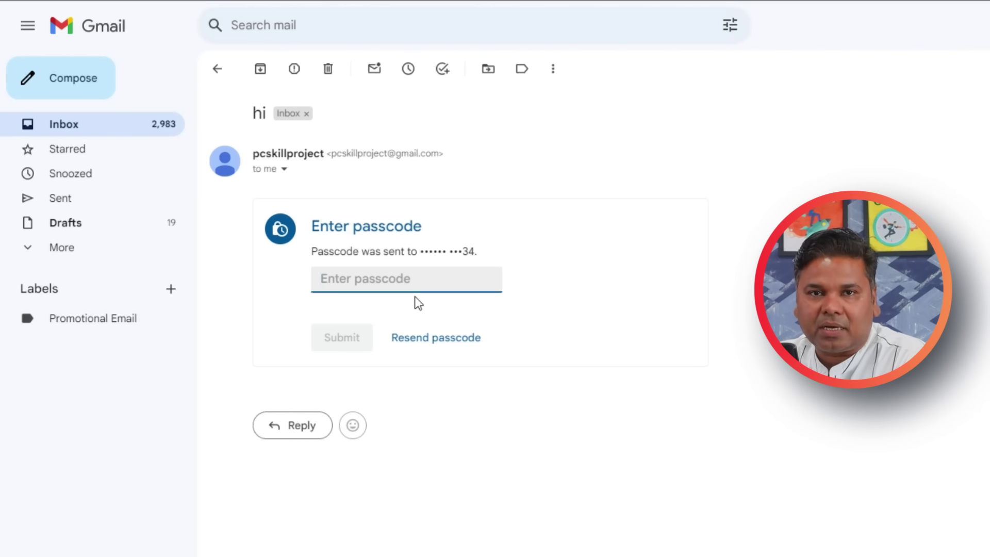
key(ctrl+v)
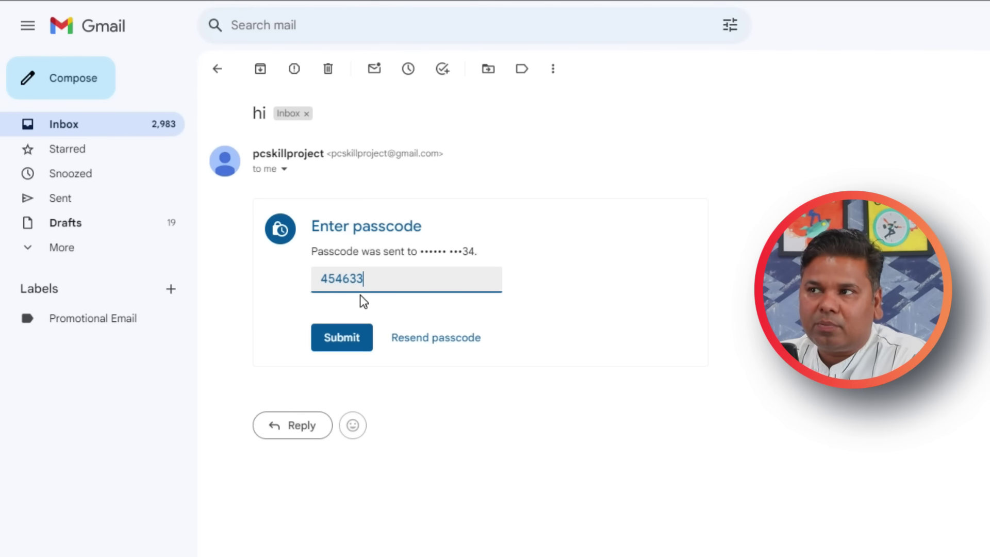
click(351, 350)
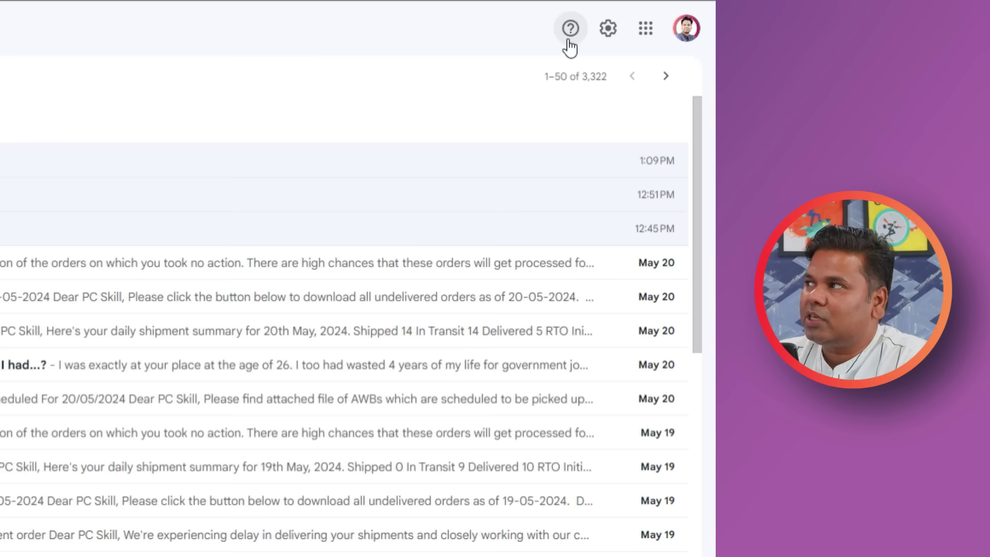
- Set the Undo Send cancellation period to 10 seconds in the general settings and save the changes
click(608, 30)
click(586, 125)
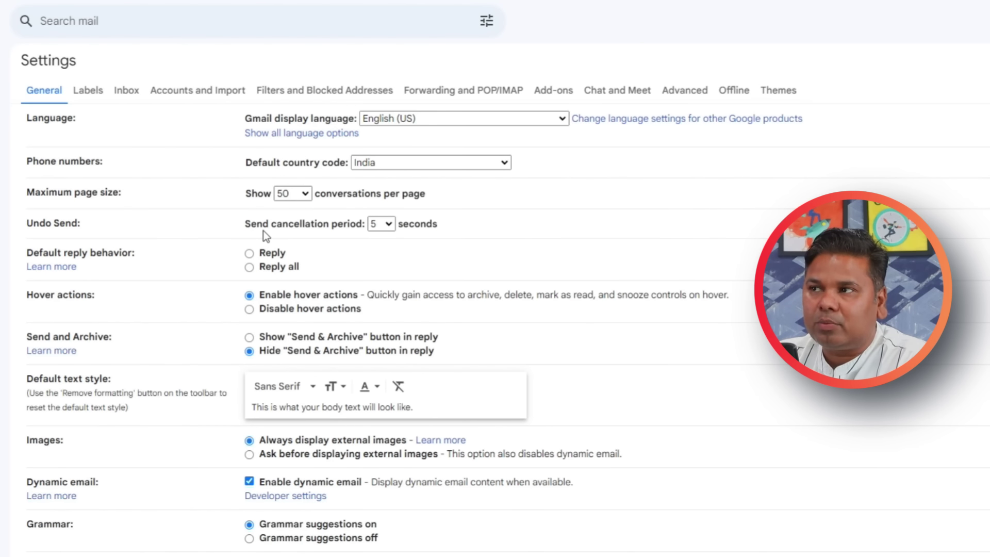
click(385, 226)
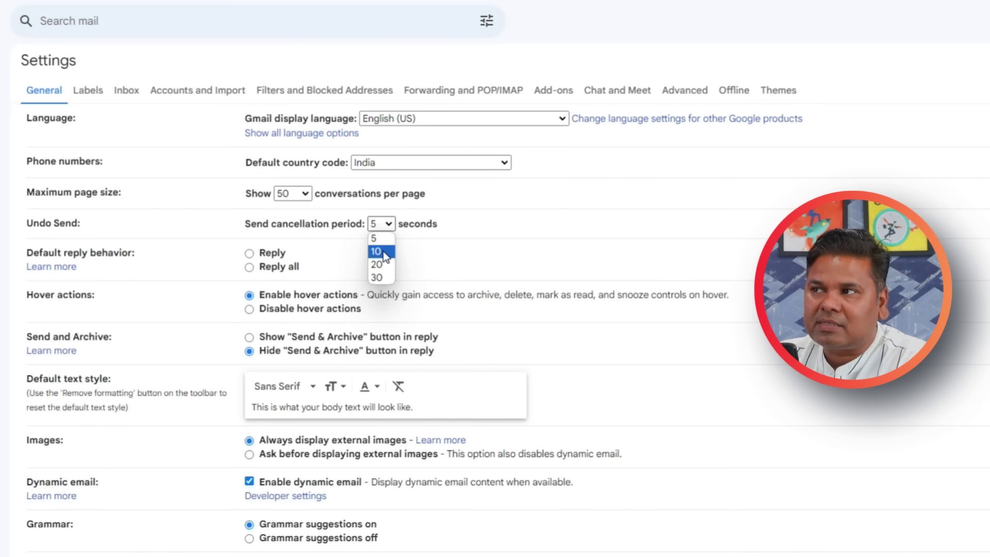
click(383, 252)
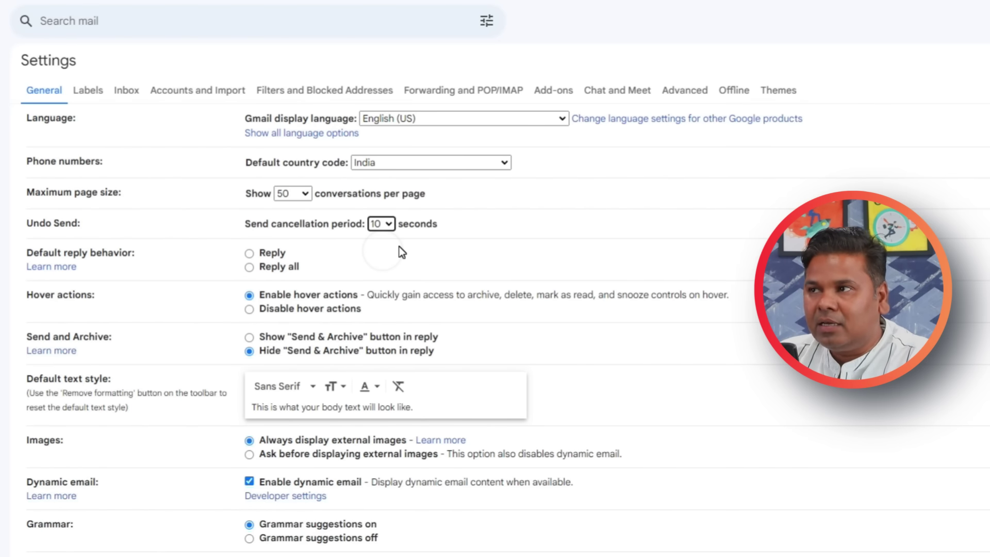
click(380, 226)
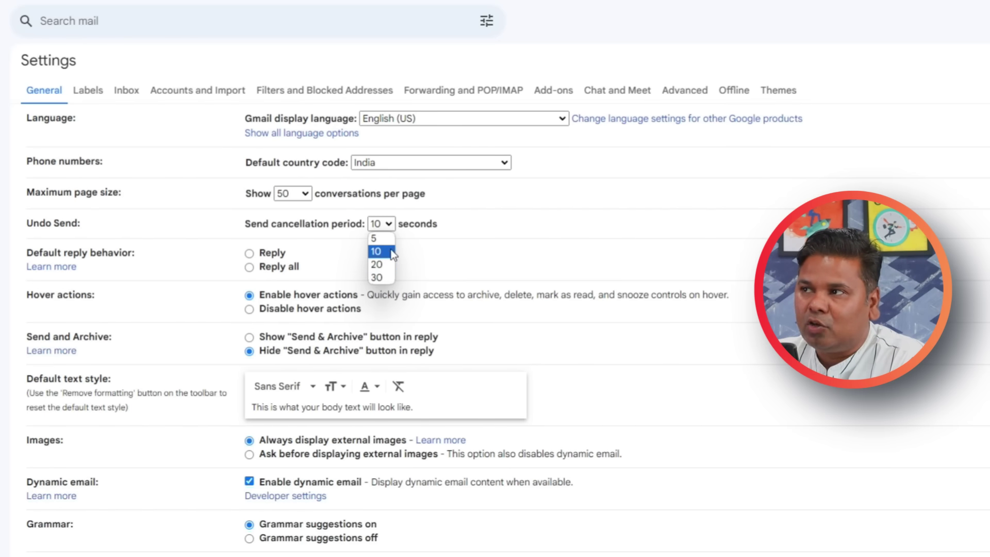
click(382, 252)
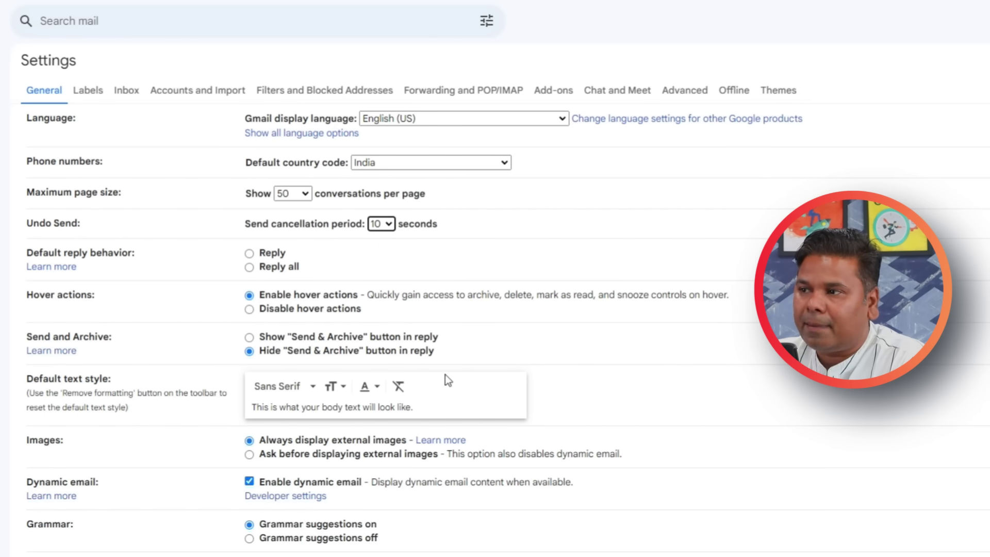
scroll(444, 375, down, 20)
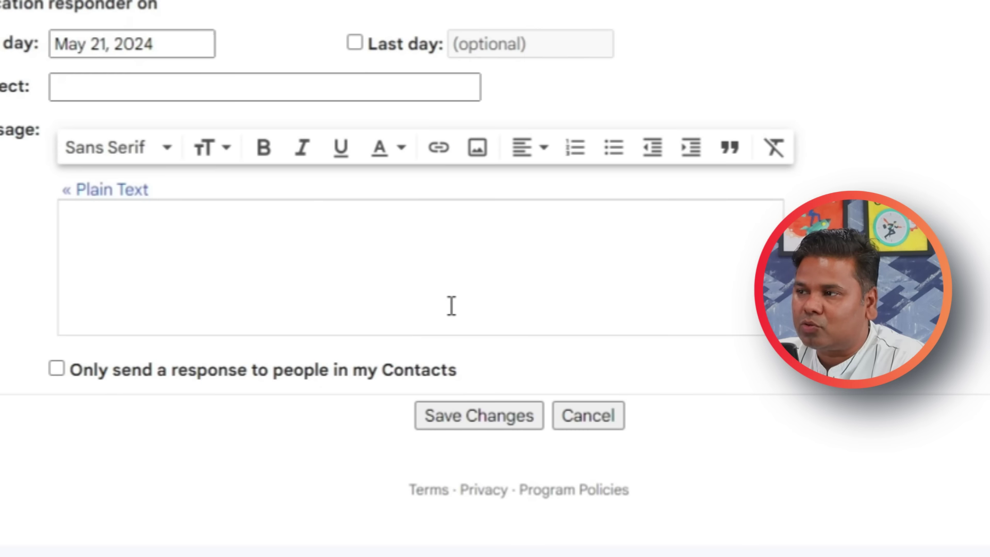
click(456, 410)
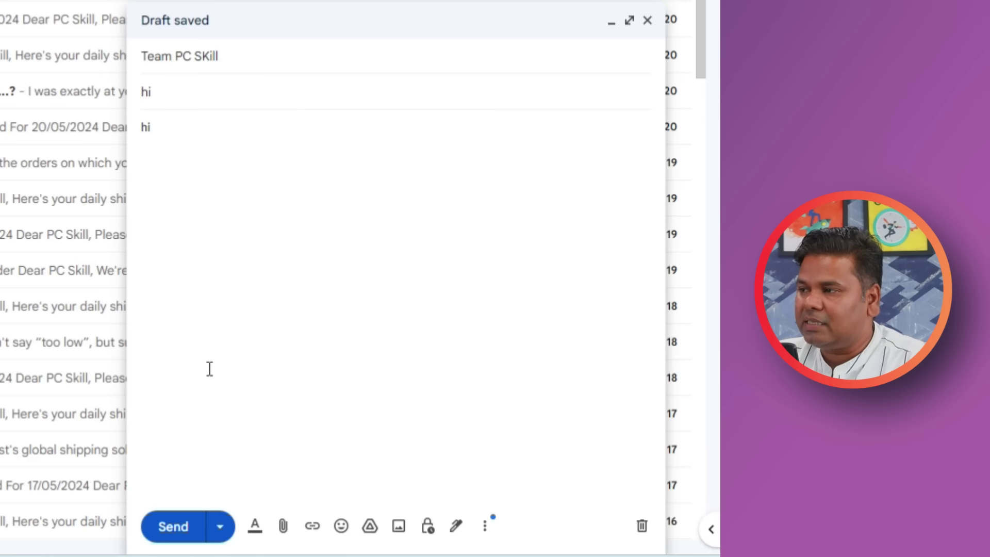
- Send the "hi" message to Team PC SKill and undo the sending
click(205, 365)
click(177, 539)
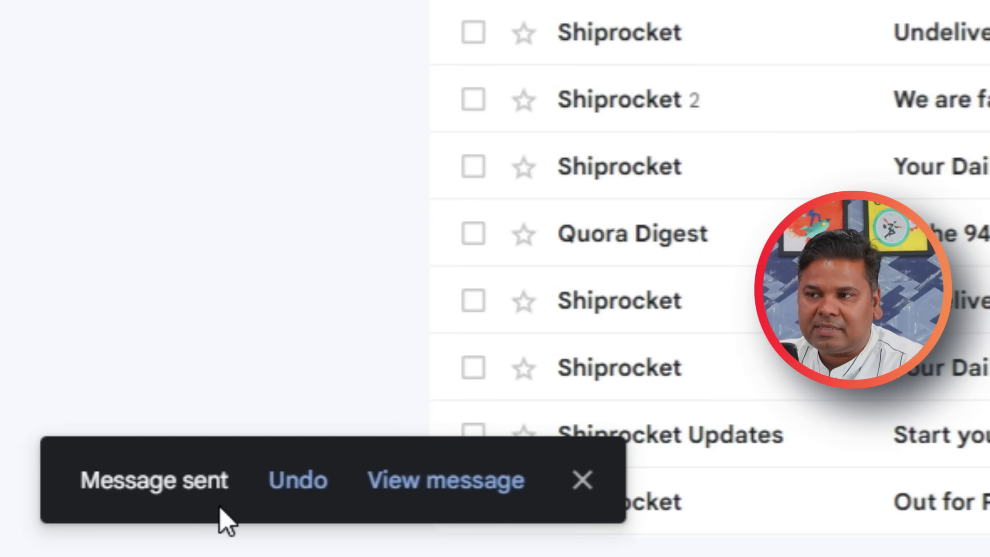
click(314, 497)
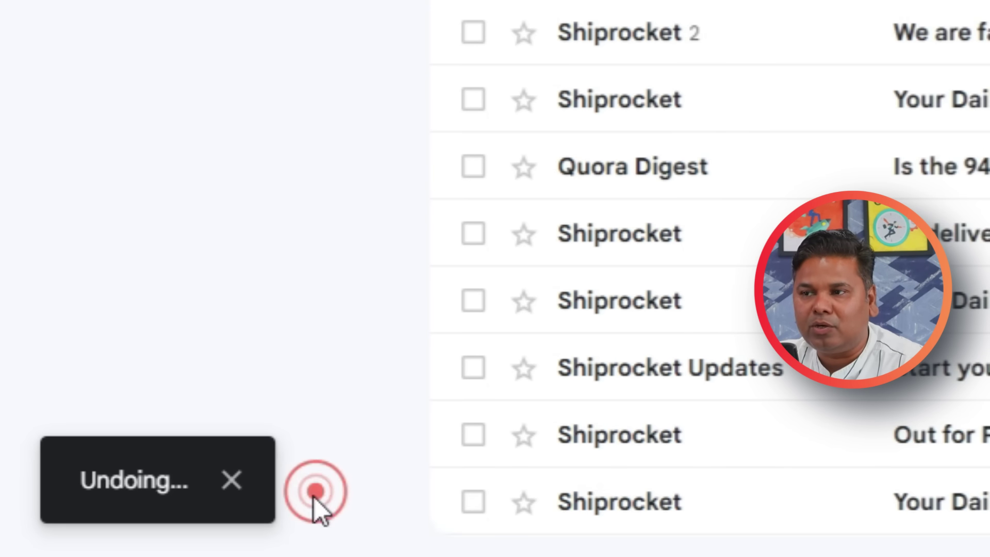